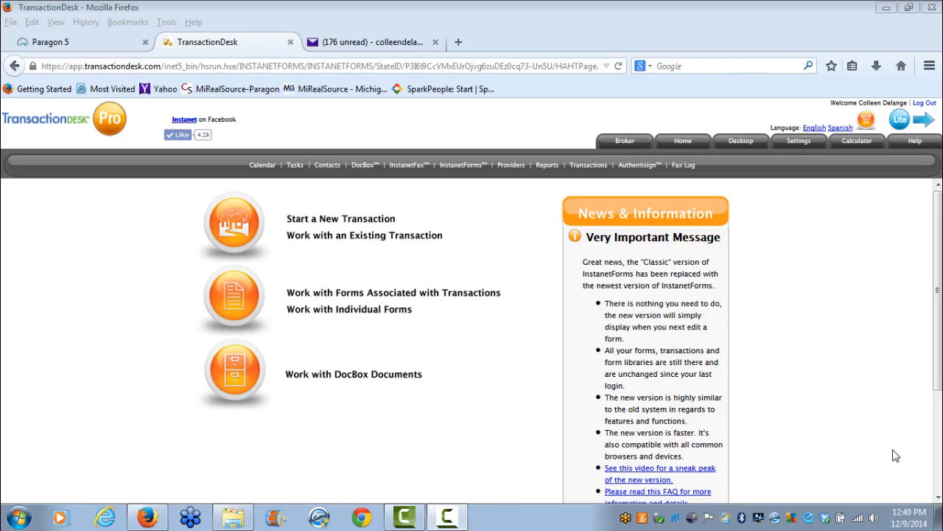
pyautogui.click(400, 237)
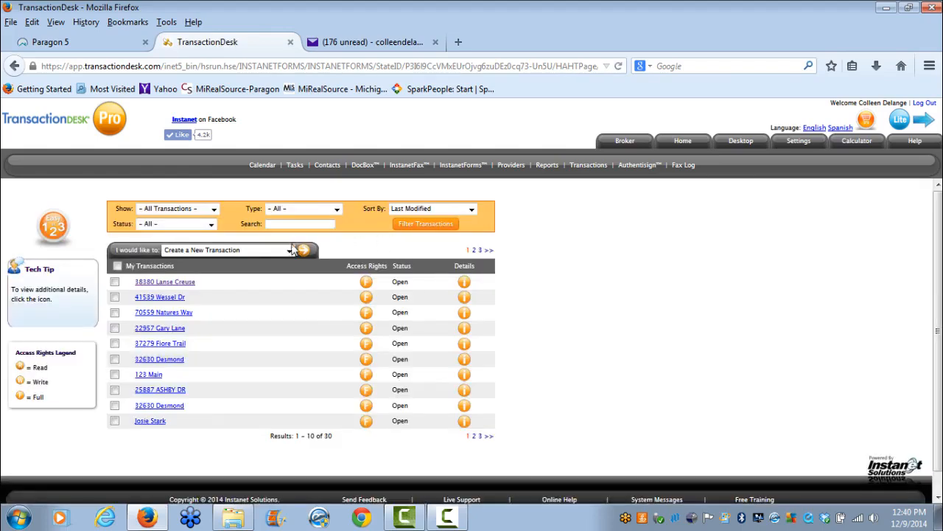
pyautogui.click(185, 283)
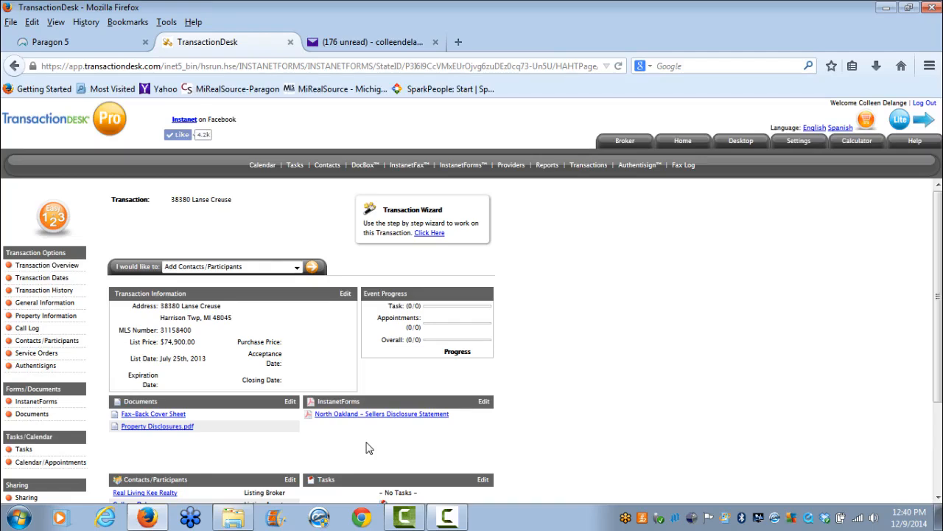
pyautogui.click(484, 401)
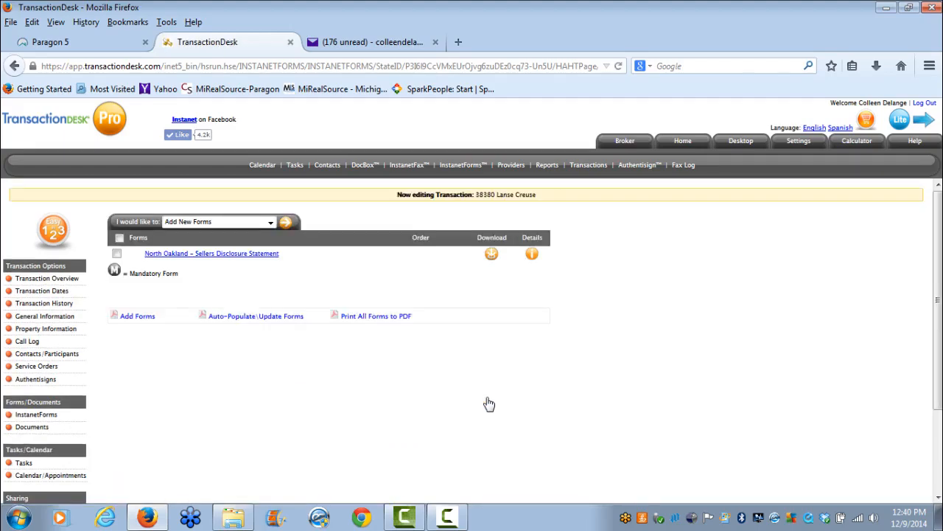
# Add the Michigan – Lead-Based Paint Sellers Disclosure Form (Letter) from the Michigan Association of REALTORS forms to the transaction.
pyautogui.click(288, 223)
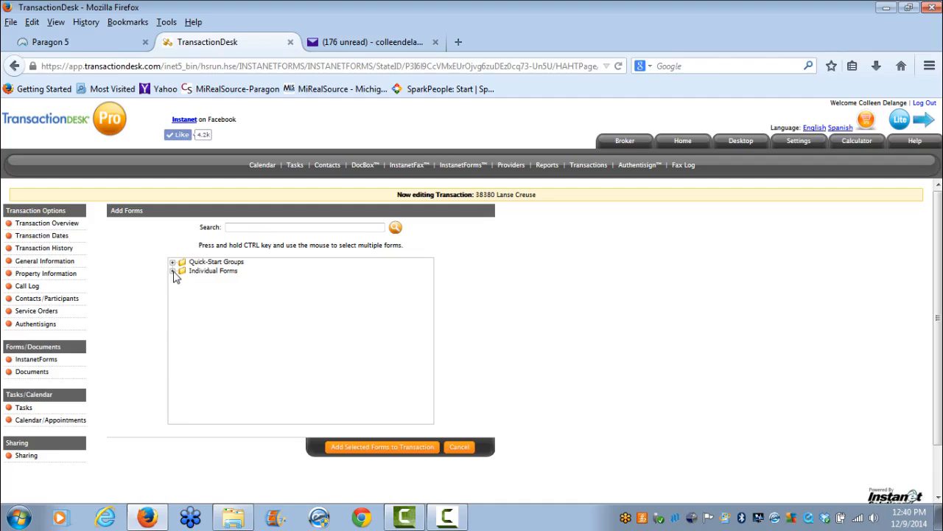
pyautogui.click(172, 271)
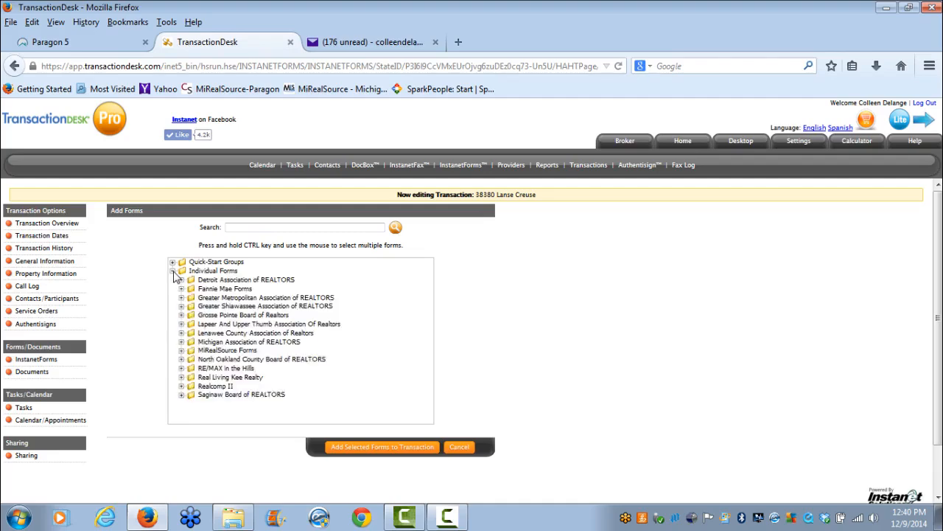
pyautogui.click(181, 343)
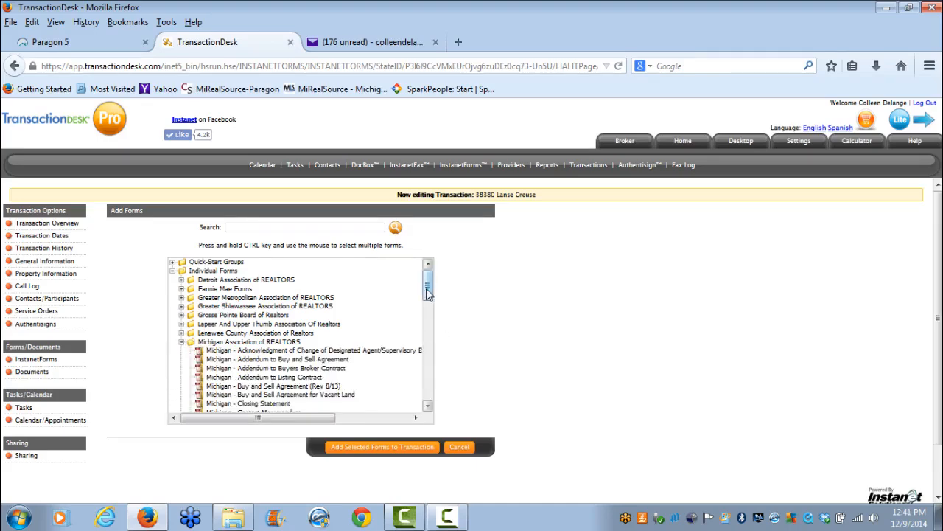
pyautogui.moveTo(428, 289); pyautogui.dragTo(432, 346)
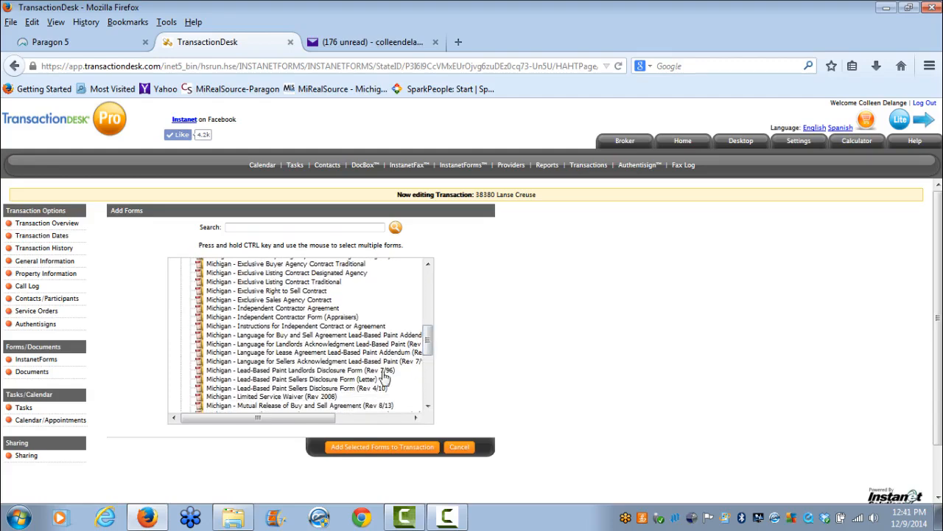
pyautogui.click(328, 379)
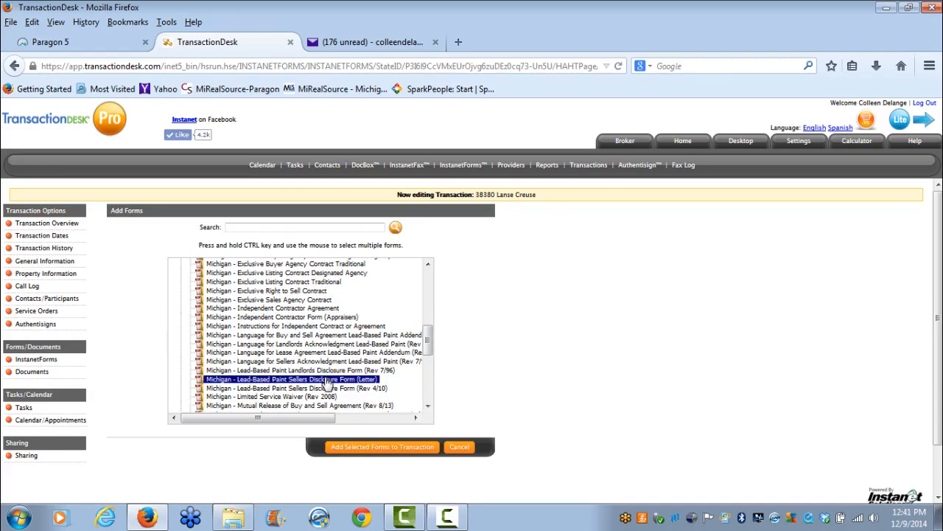
pyautogui.click(378, 447)
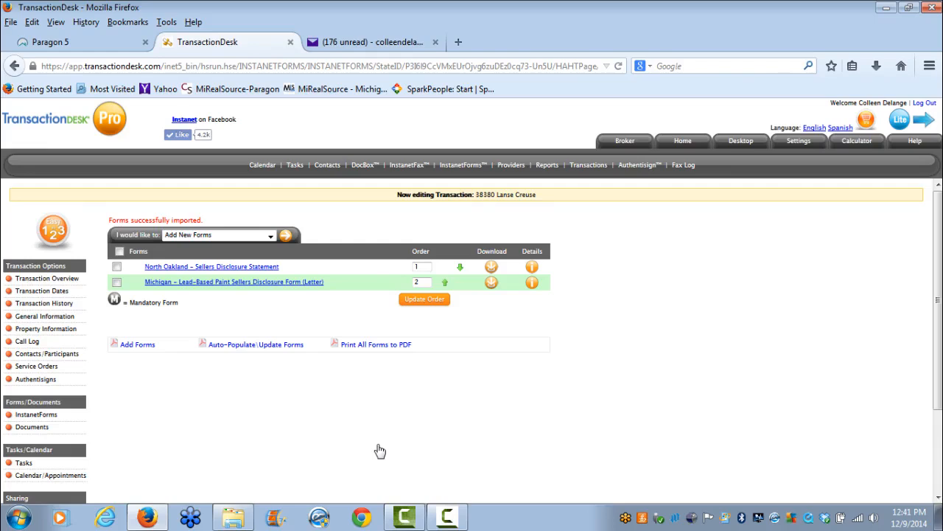
# Select both transaction forms and choose to email the selected forms.
pyautogui.click(117, 266)
pyautogui.click(117, 282)
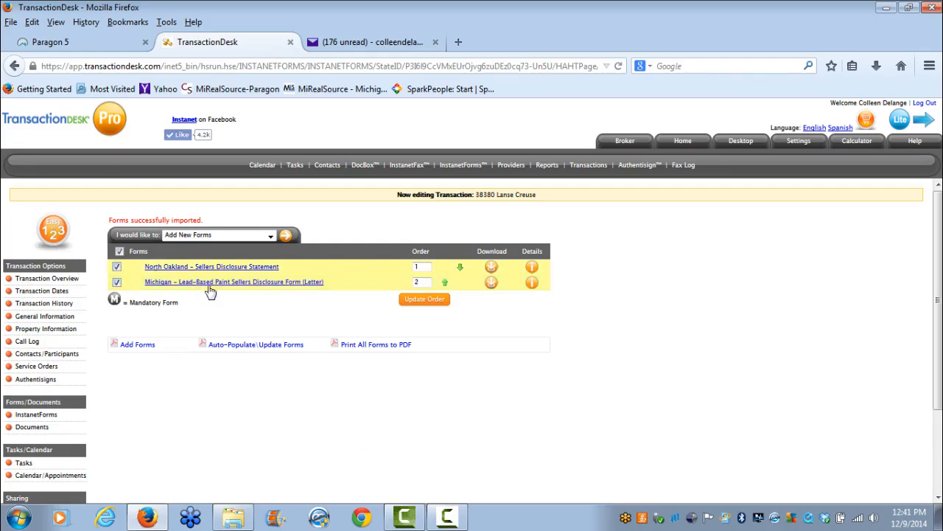
pyautogui.click(271, 235)
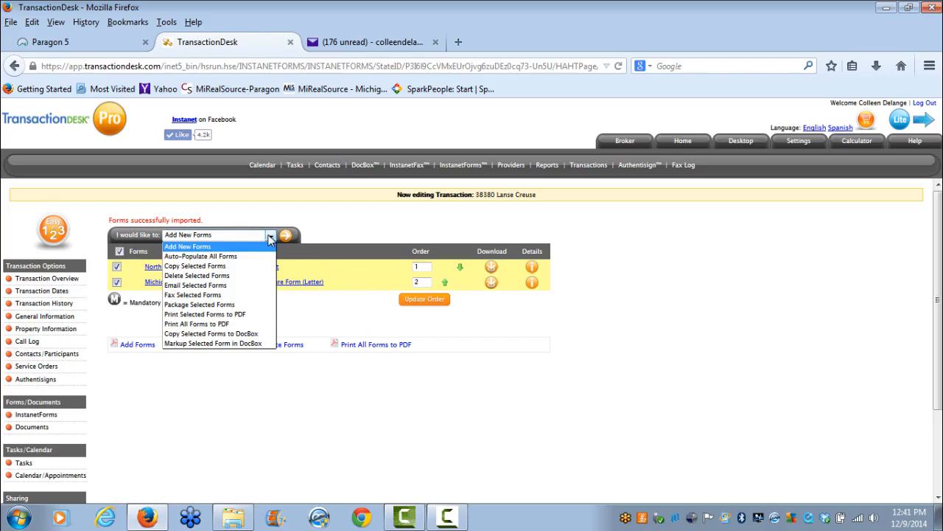
pyautogui.click(244, 286)
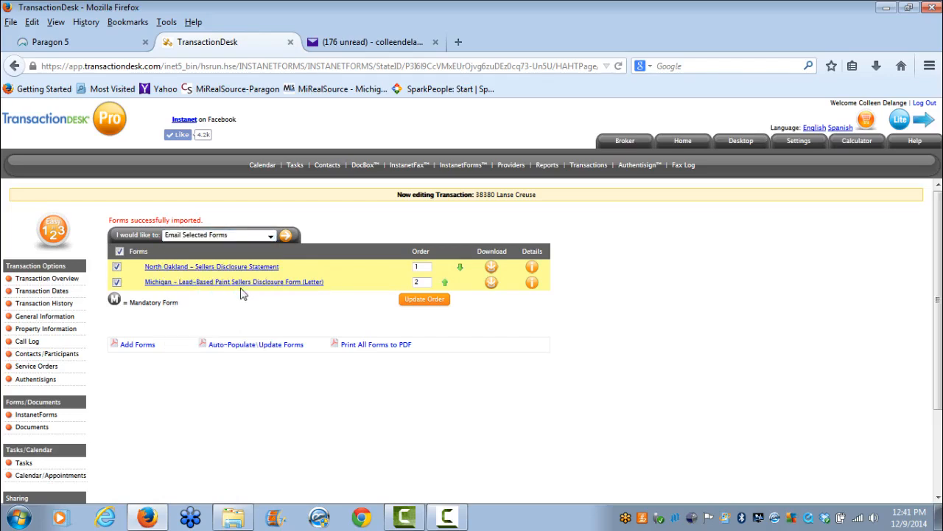
pyautogui.click(287, 236)
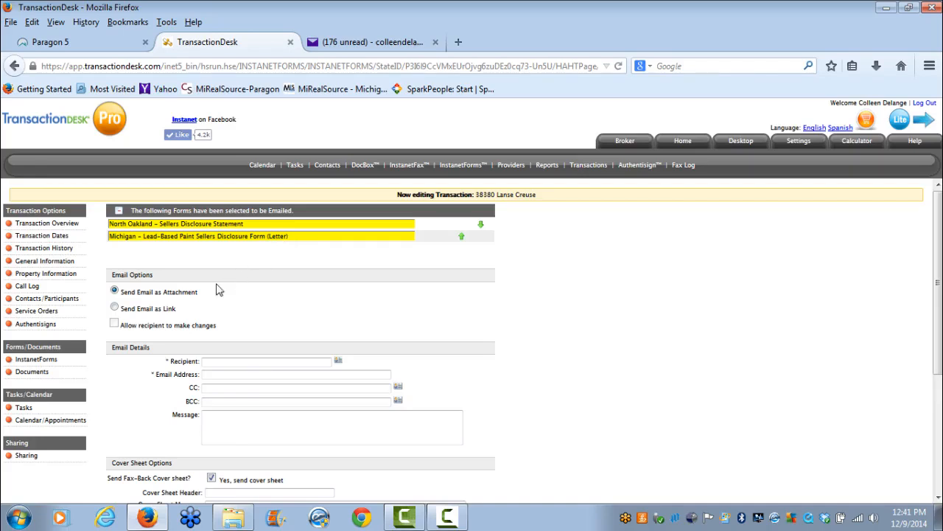
# Send the forms as a link, with recipient changes allowed, to a buyer contact picked from the contact list.
pyautogui.click(115, 309)
pyautogui.click(338, 359)
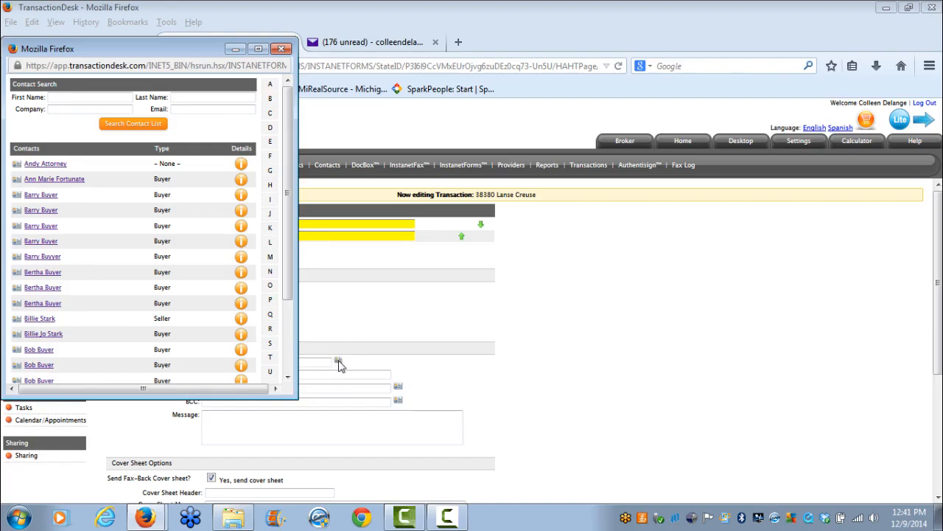
pyautogui.click(40, 225)
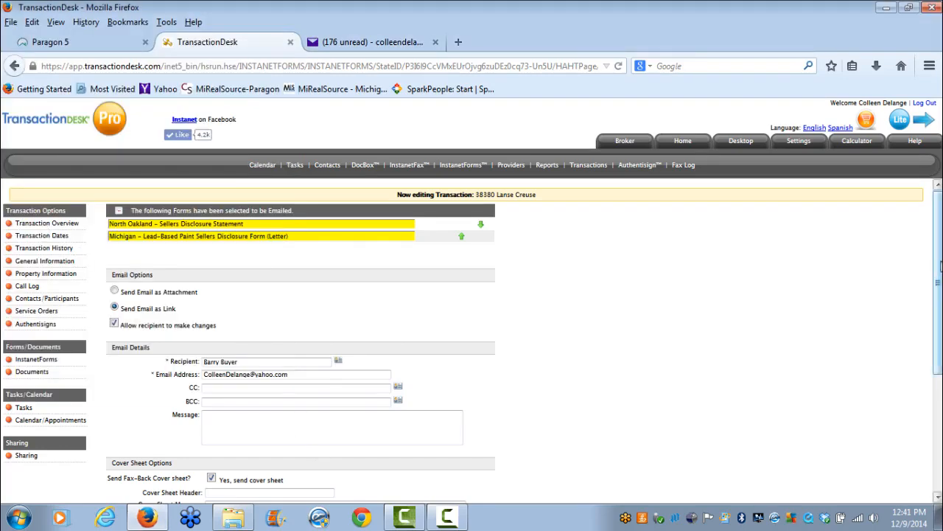
pyautogui.moveTo(937, 274); pyautogui.dragTo(937, 372)
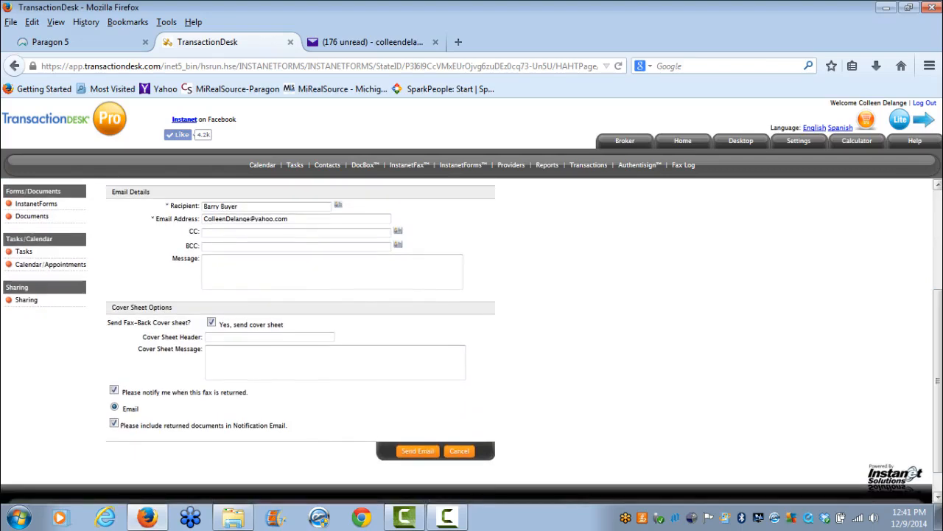
pyautogui.click(426, 454)
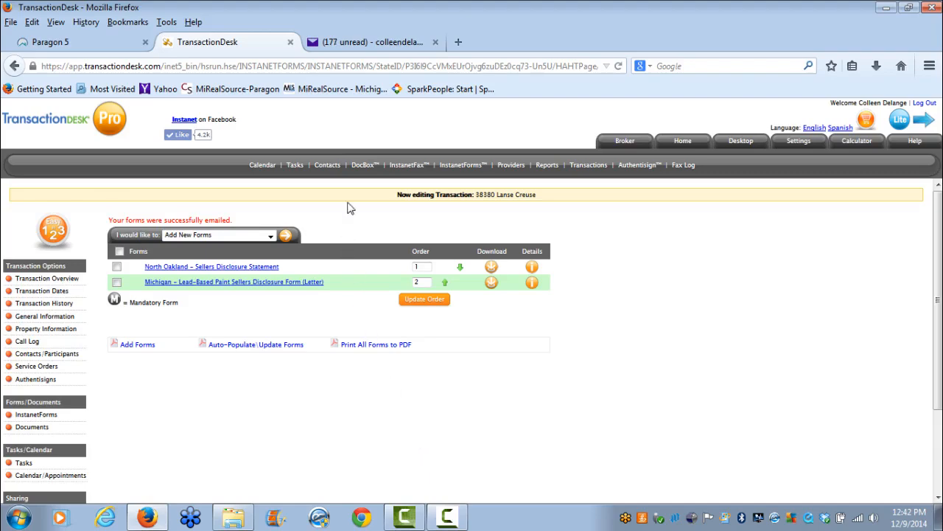
# In the email inbox, open the newest form invitation and its North Oakland – Sellers Disclosure Statement link.
pyautogui.click(346, 45)
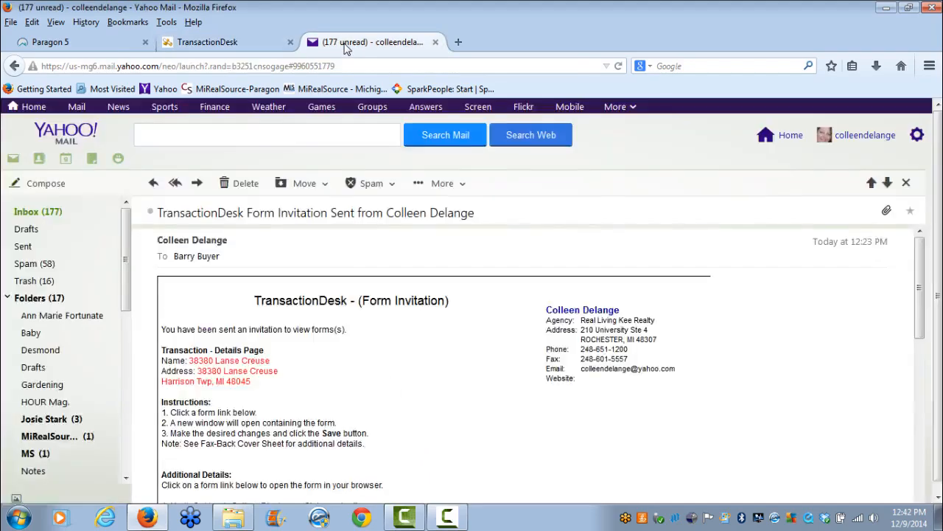
pyautogui.click(34, 214)
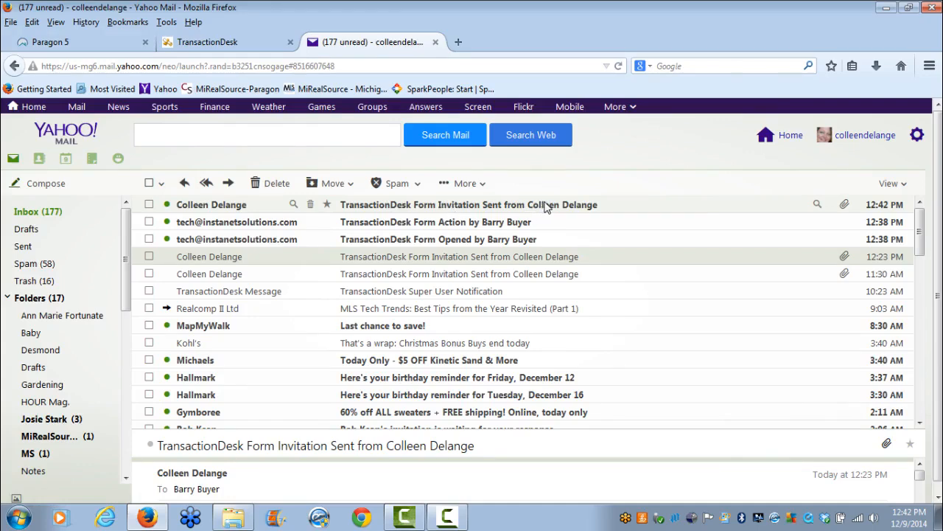
pyautogui.click(459, 210)
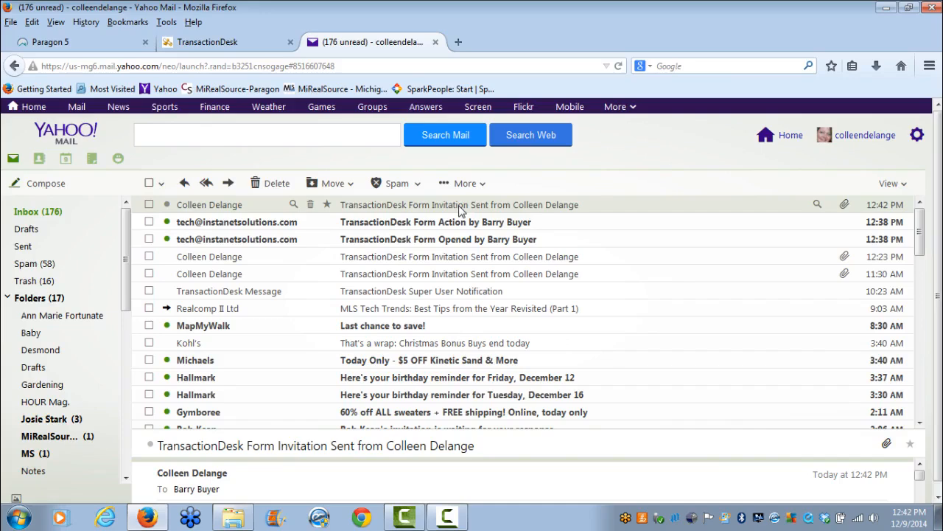
pyautogui.doubleClick(458, 210)
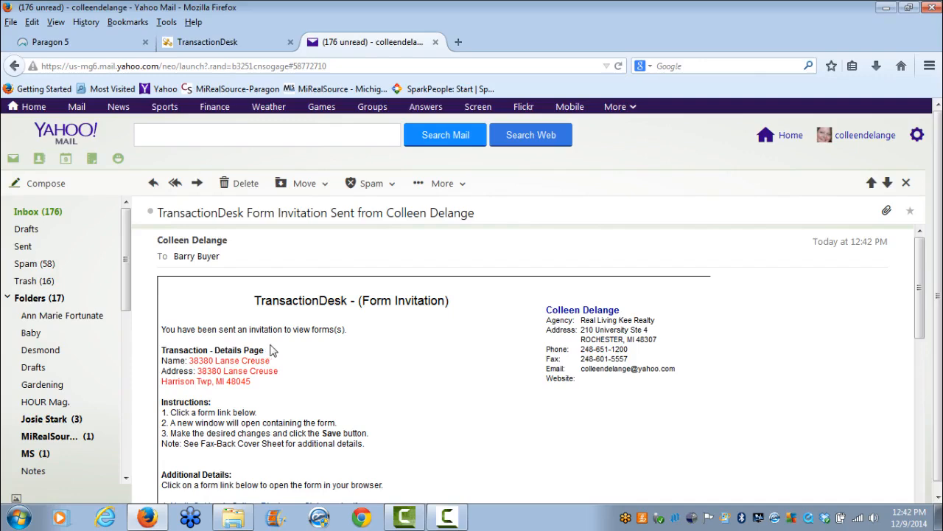
pyautogui.moveTo(920, 262); pyautogui.dragTo(931, 336)
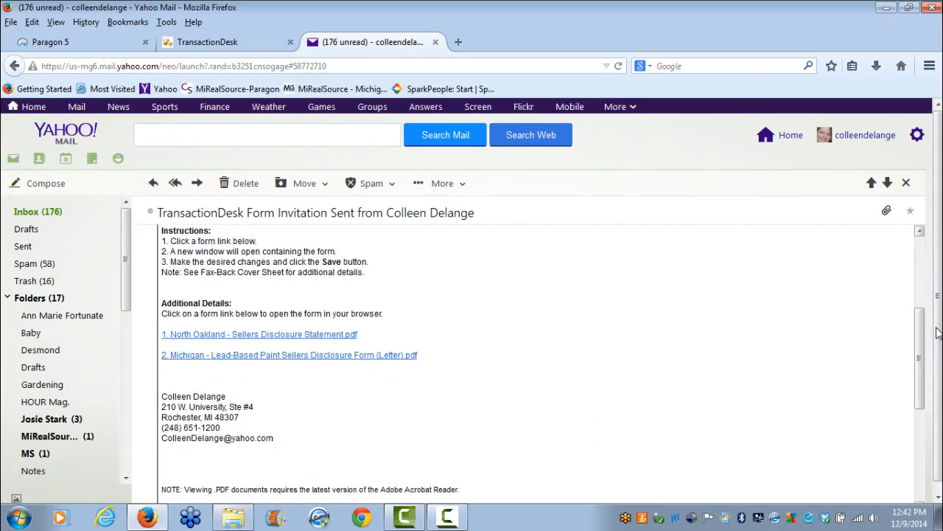
pyautogui.click(269, 335)
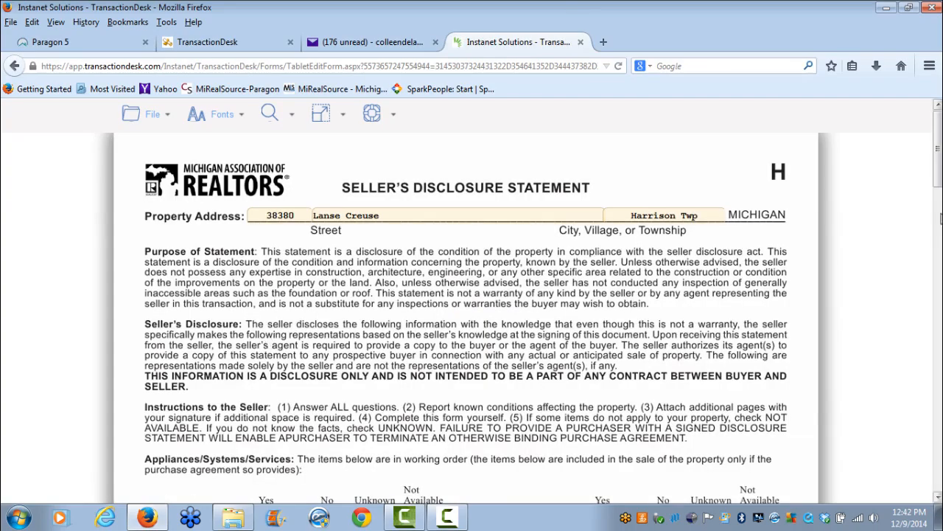
# Mark Hood/fan, Disposal and Electrical system as Yes in the form's appliances checklist.
pyautogui.moveTo(938, 147); pyautogui.dragTo(937, 173)
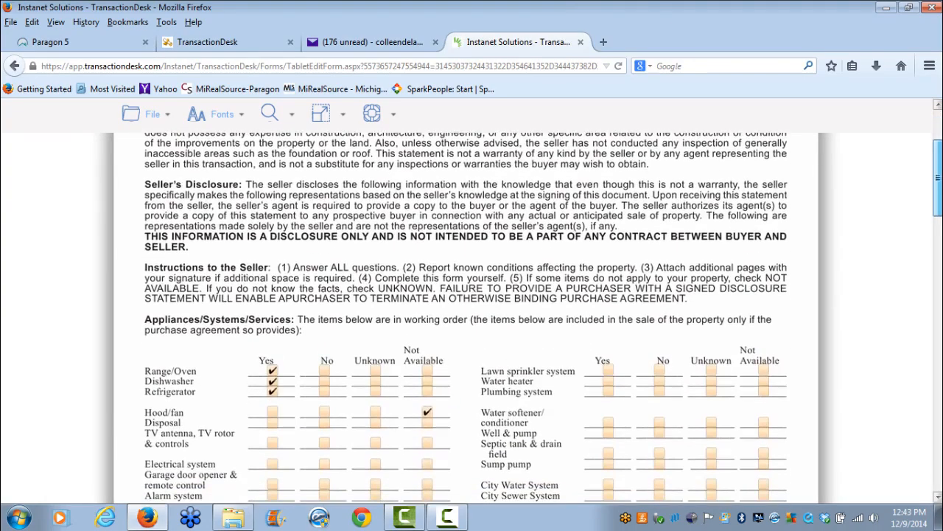
pyautogui.click(272, 414)
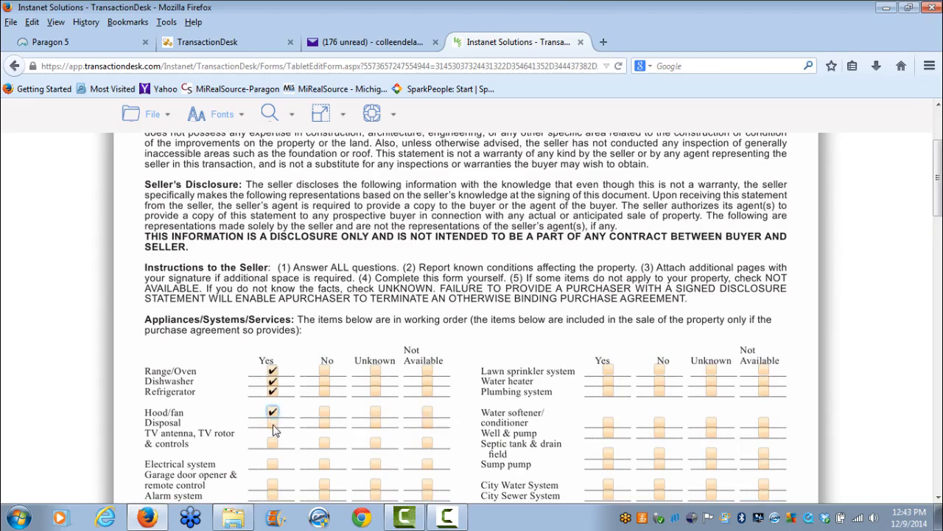
pyautogui.click(272, 423)
pyautogui.click(271, 442)
pyautogui.click(324, 443)
pyautogui.click(375, 443)
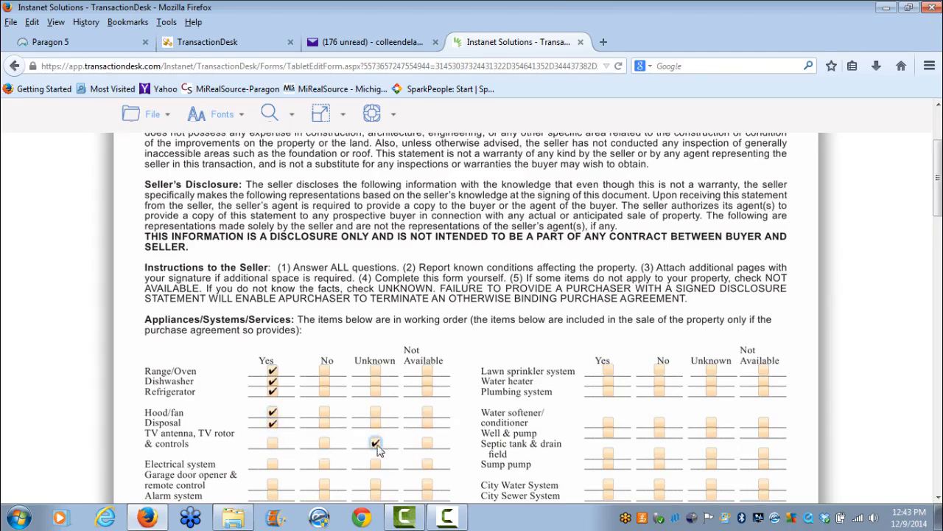
pyautogui.click(272, 464)
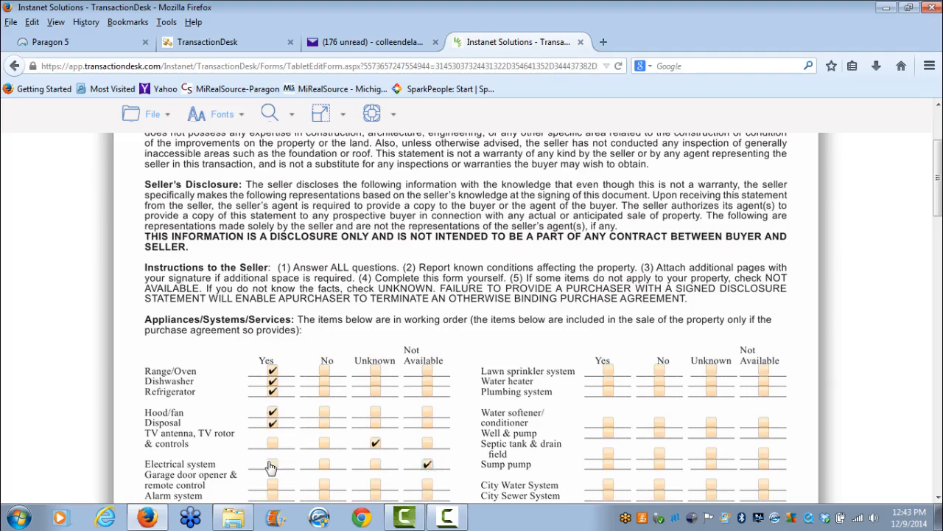
pyautogui.click(376, 442)
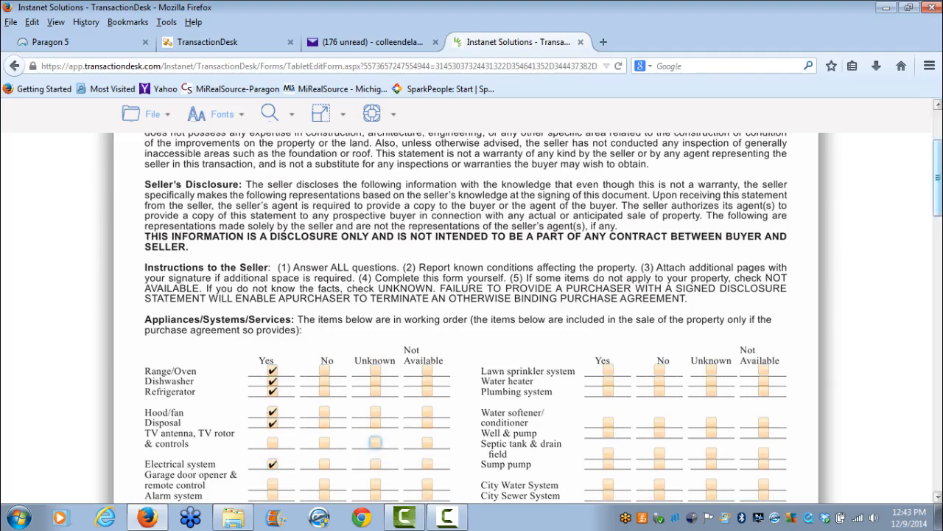
# Replace the basement water explanation text with "5 years".
pyautogui.moveTo(938, 159); pyautogui.dragTo(937, 223)
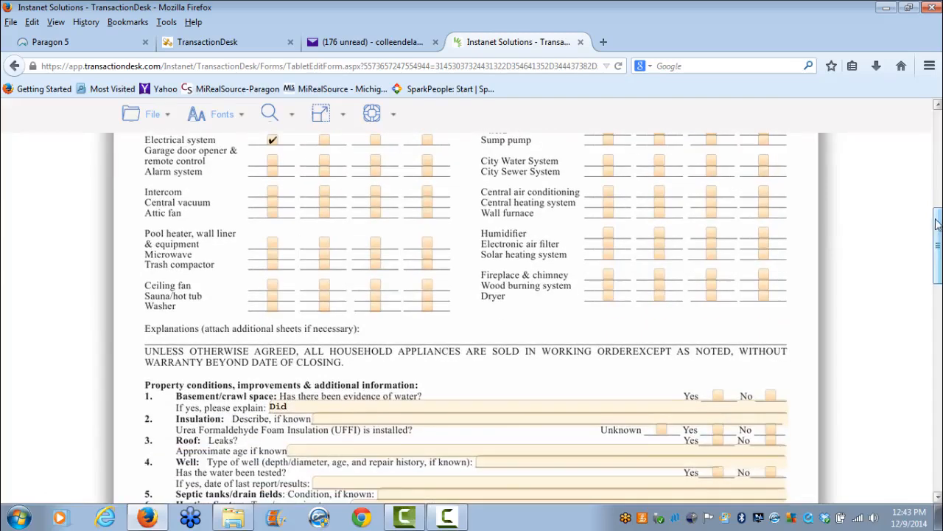
pyautogui.click(366, 403)
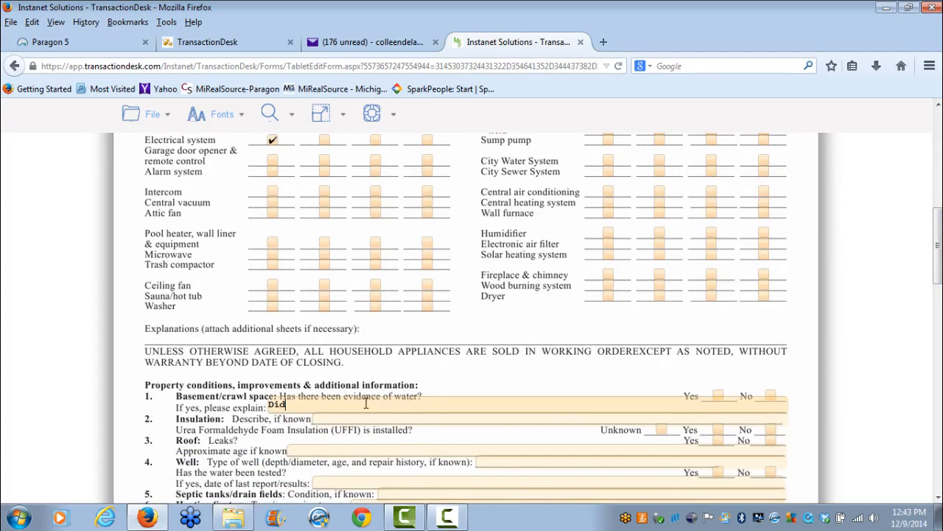
pyautogui.press('BackSpace')
pyautogui.press('BackSpace')
pyautogui.press('BackSpace')
pyautogui.write('5 years')
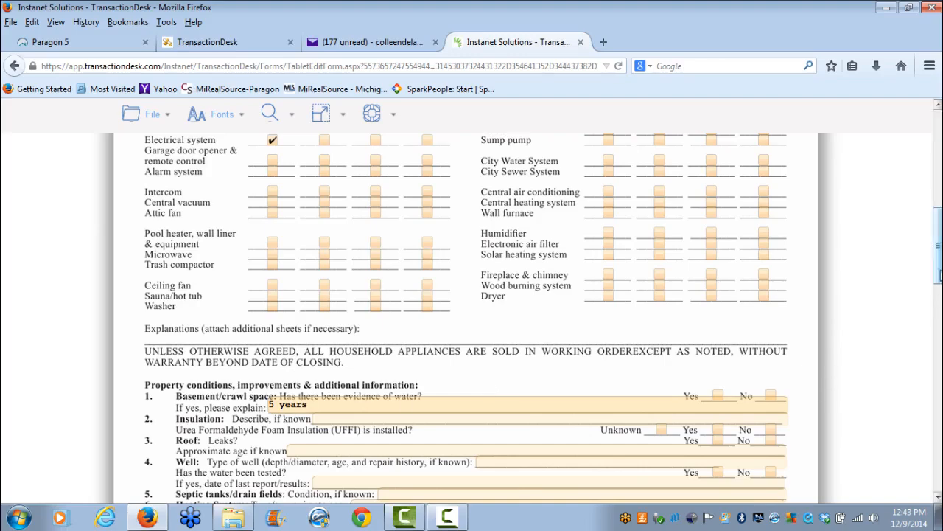
# Save the edited disclosure form.
pyautogui.moveTo(936, 243); pyautogui.dragTo(934, 172)
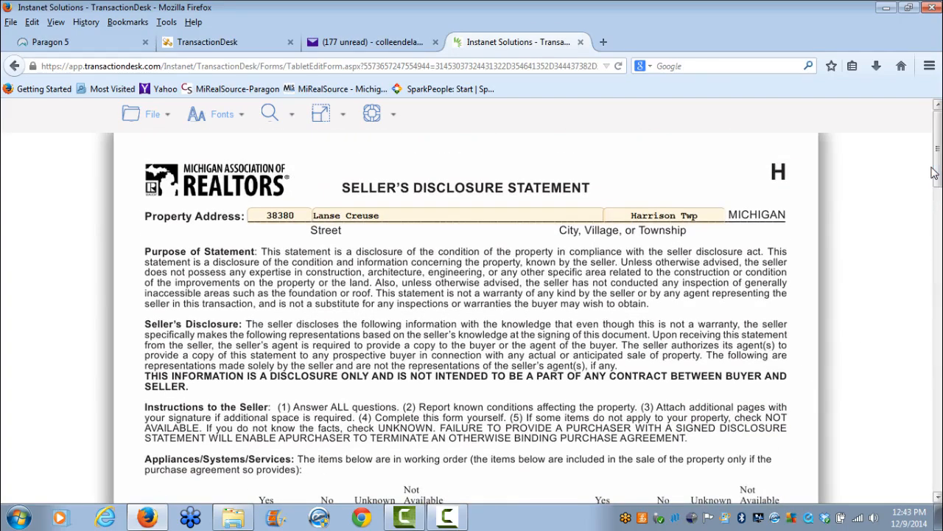
pyautogui.moveTo(166, 118)
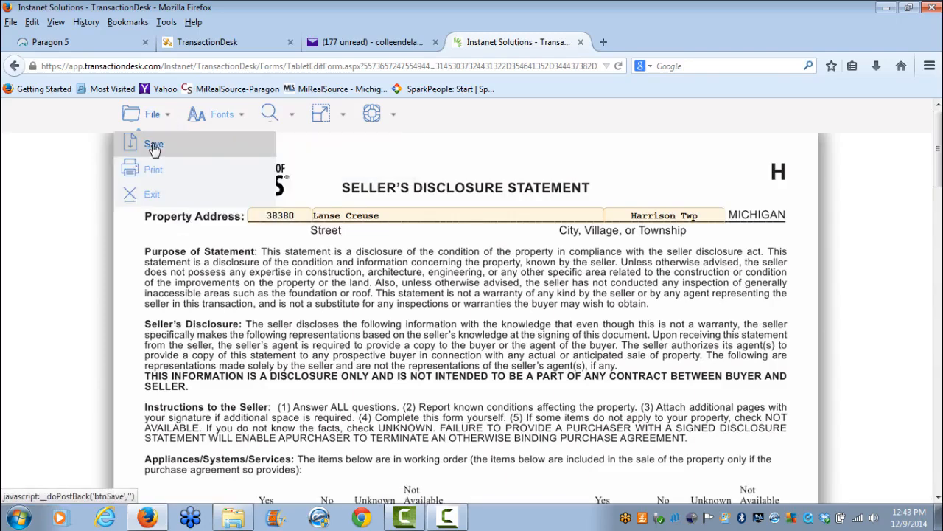
pyautogui.click(155, 147)
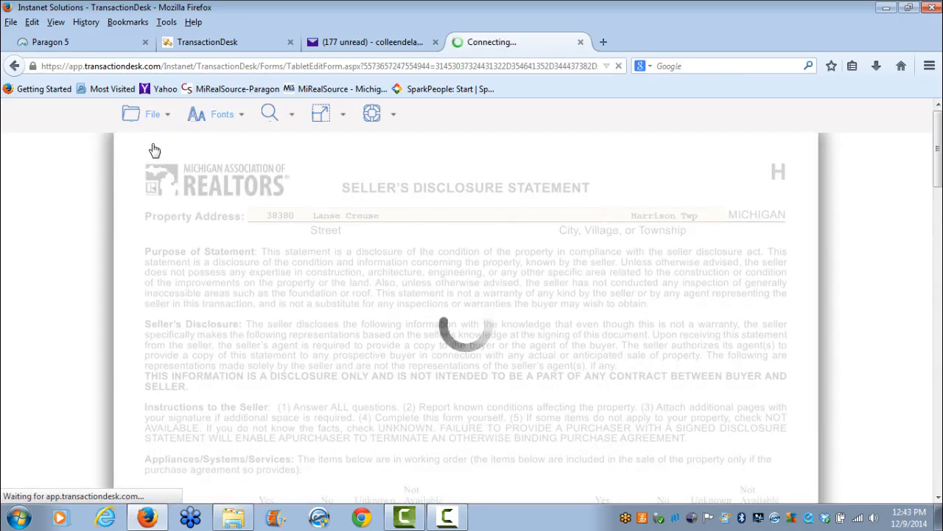
# Return to the transaction overview and reopen the North Oakland – Sellers Disclosure Statement to review its contents.
pyautogui.moveTo(153, 117)
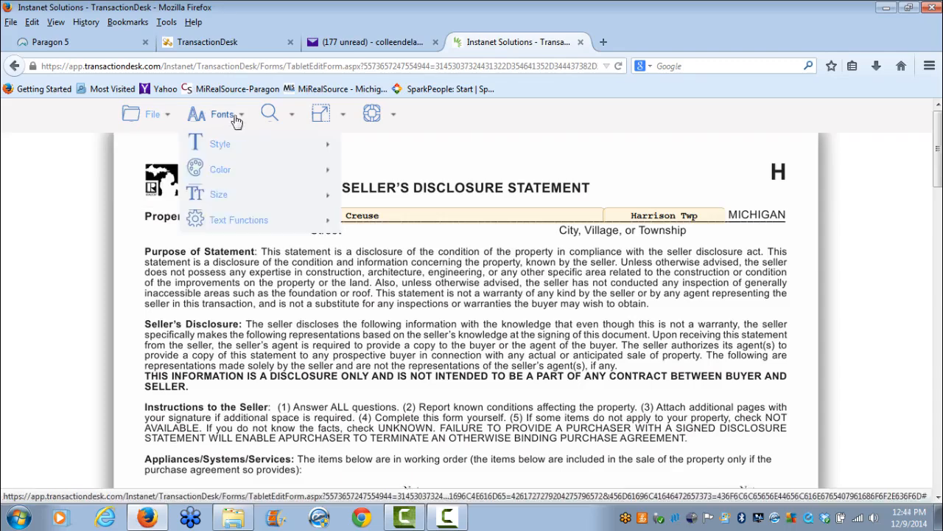
pyautogui.click(249, 43)
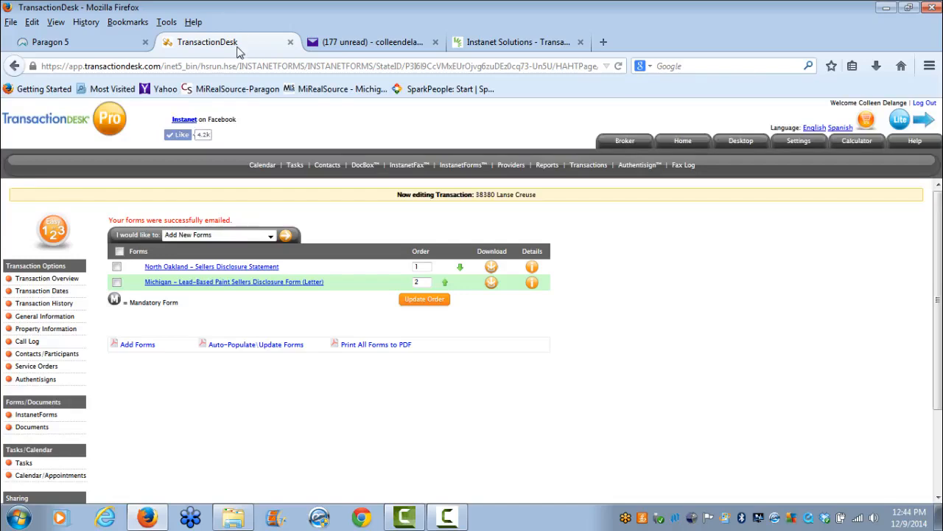
pyautogui.click(35, 279)
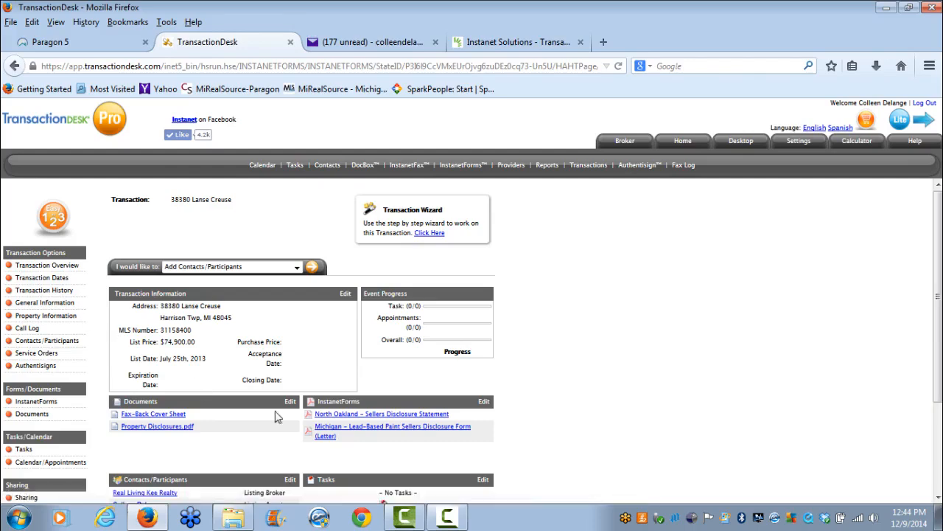
pyautogui.click(391, 415)
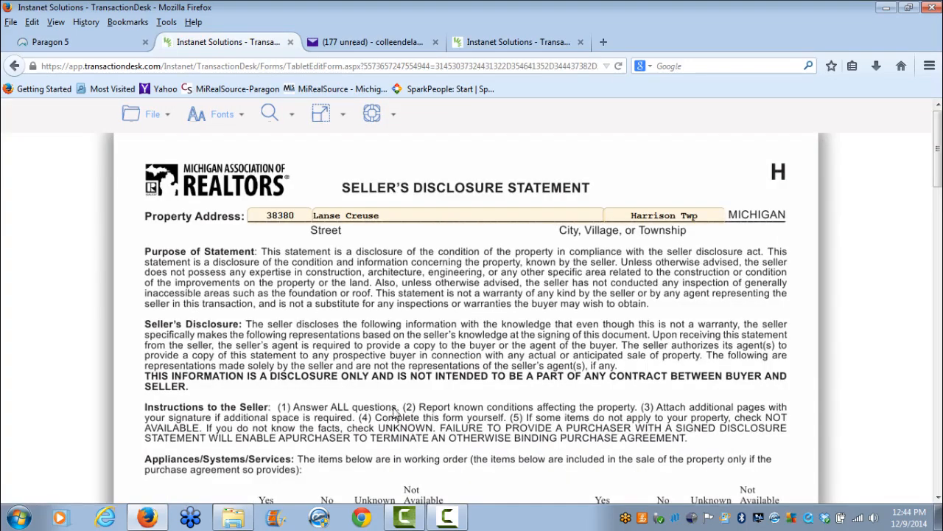
pyautogui.moveTo(937, 188); pyautogui.dragTo(938, 232)
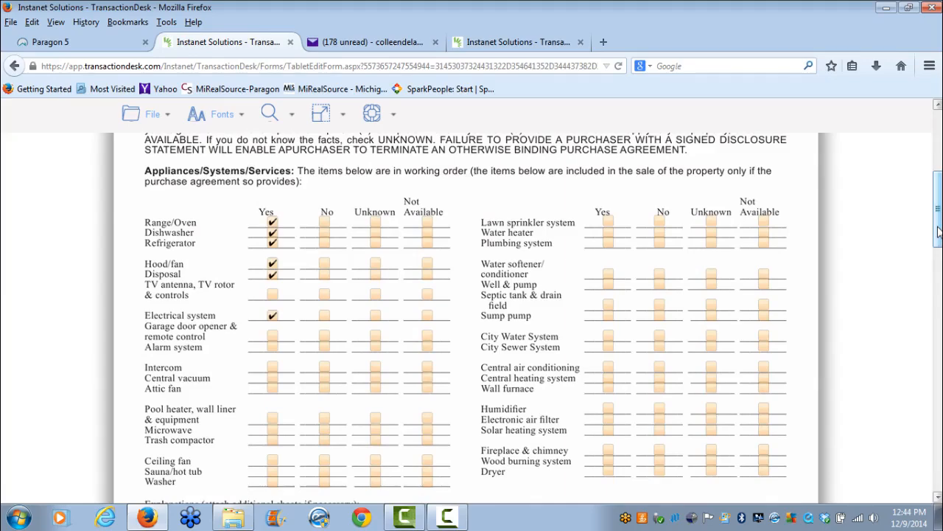
pyautogui.moveTo(937, 232); pyautogui.dragTo(917, 168)
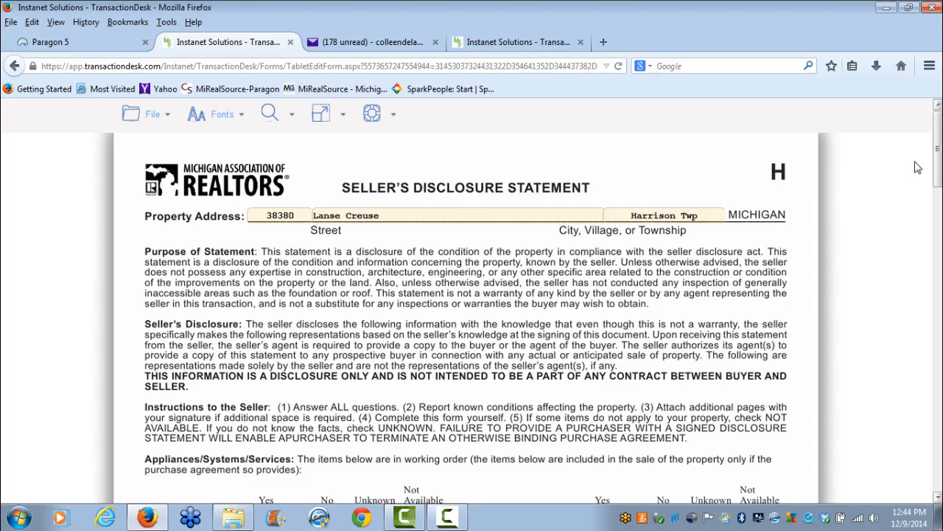